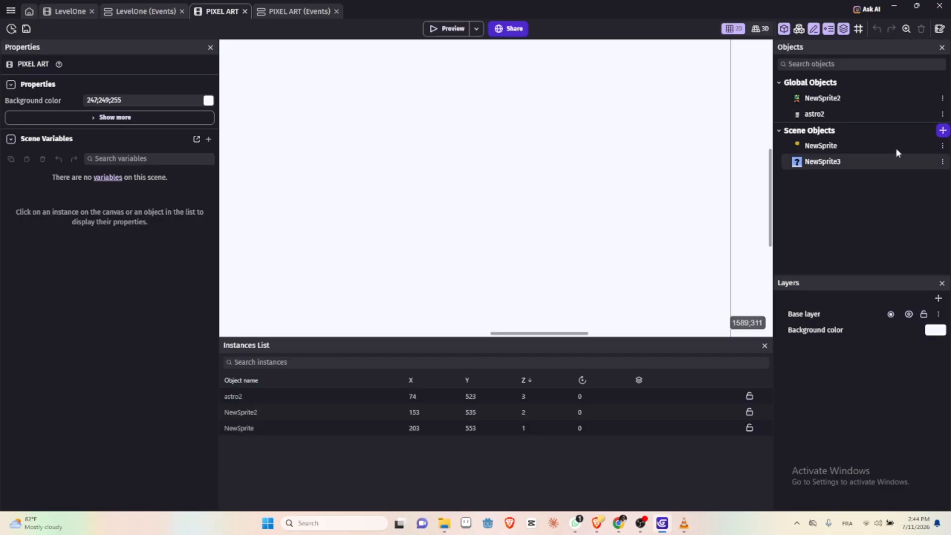
# Step: Add a new sprite object to the scene and start drawing its first animation with Piskel
pyautogui.click(942, 131)
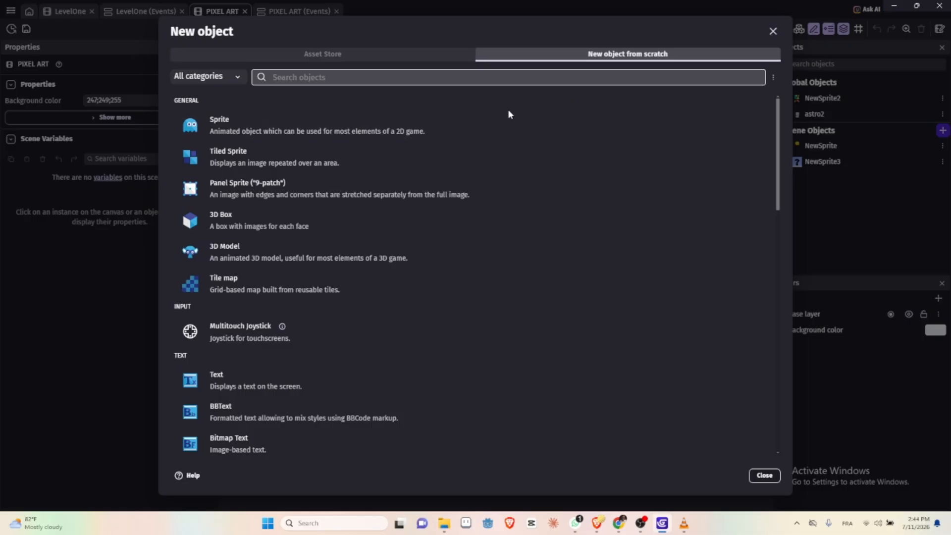
pyautogui.click(486, 121)
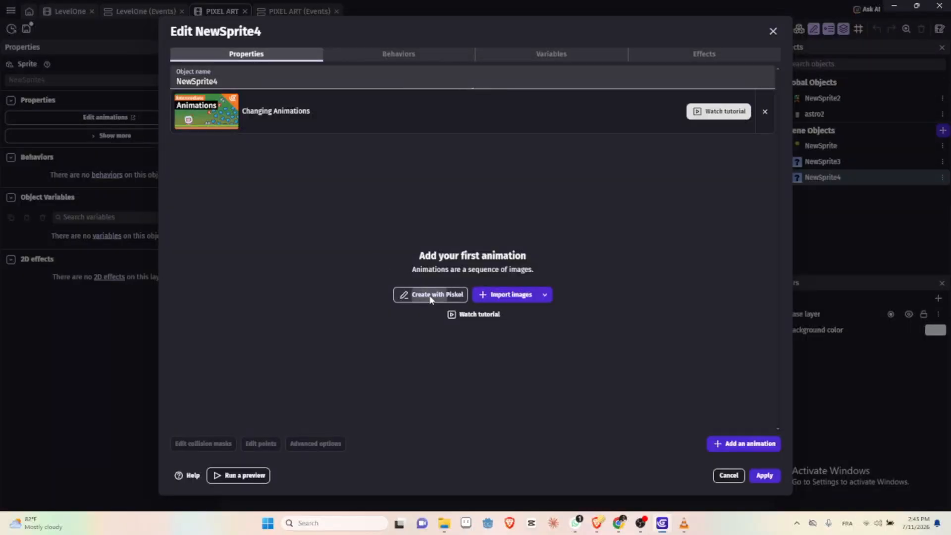
pyautogui.click(430, 296)
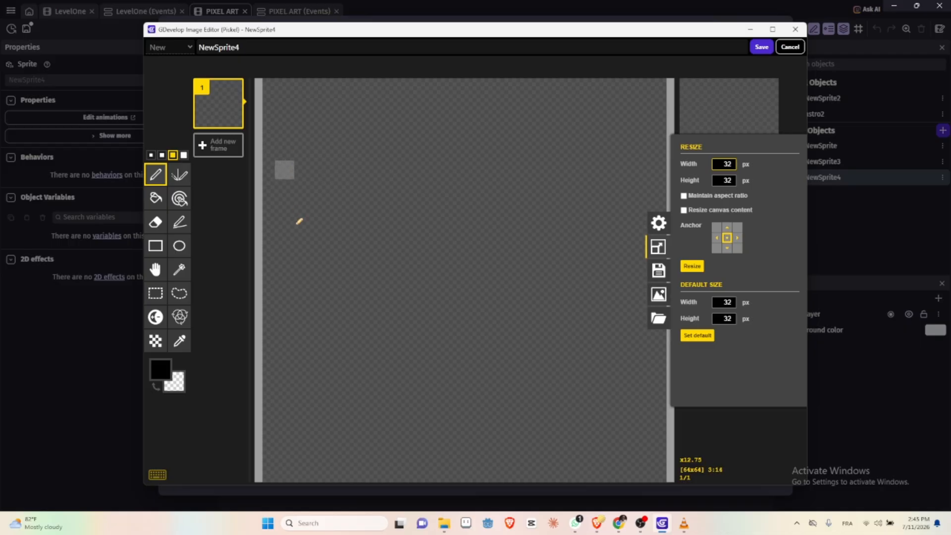
# Step: Draw a large black circle outline on the blank canvas using the smallest brush size
pyautogui.click(151, 155)
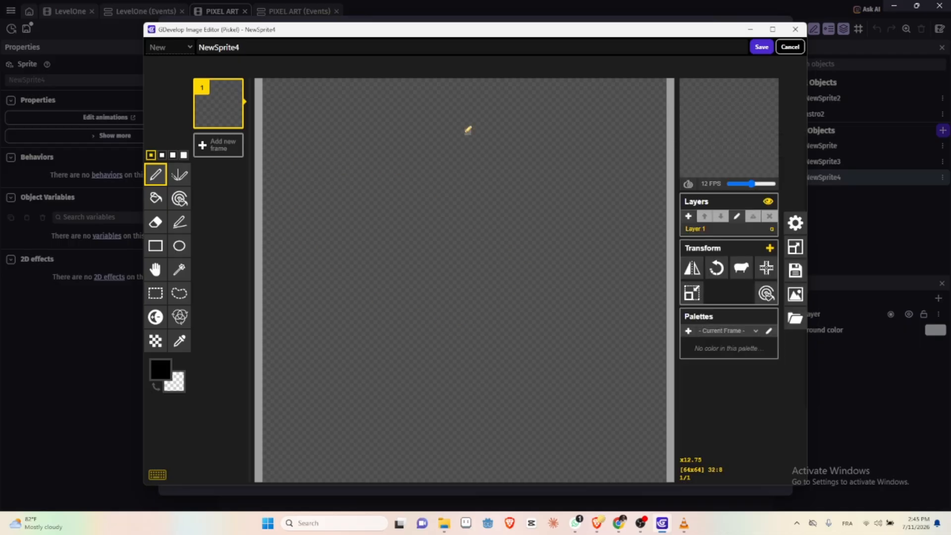
pyautogui.click(179, 246)
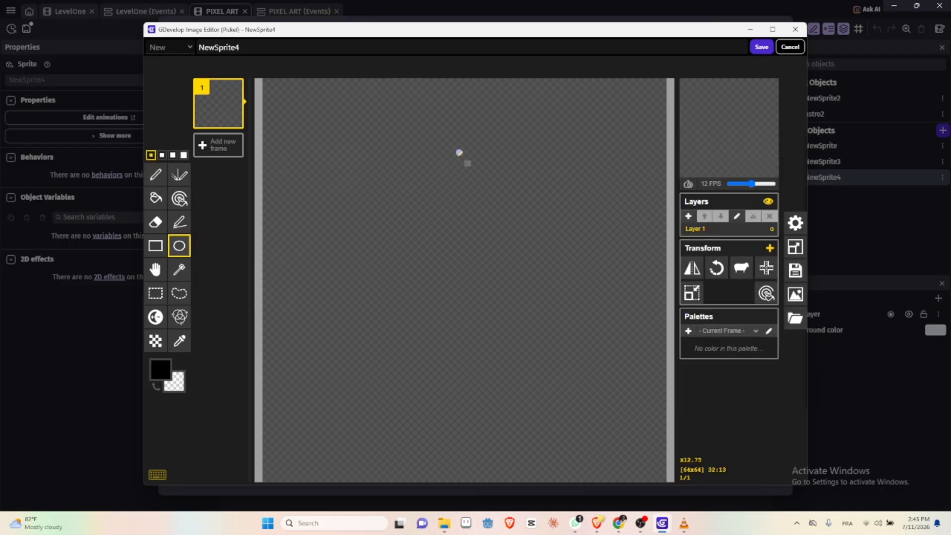
pyautogui.moveTo(454, 144); pyautogui.dragTo(288, 307)
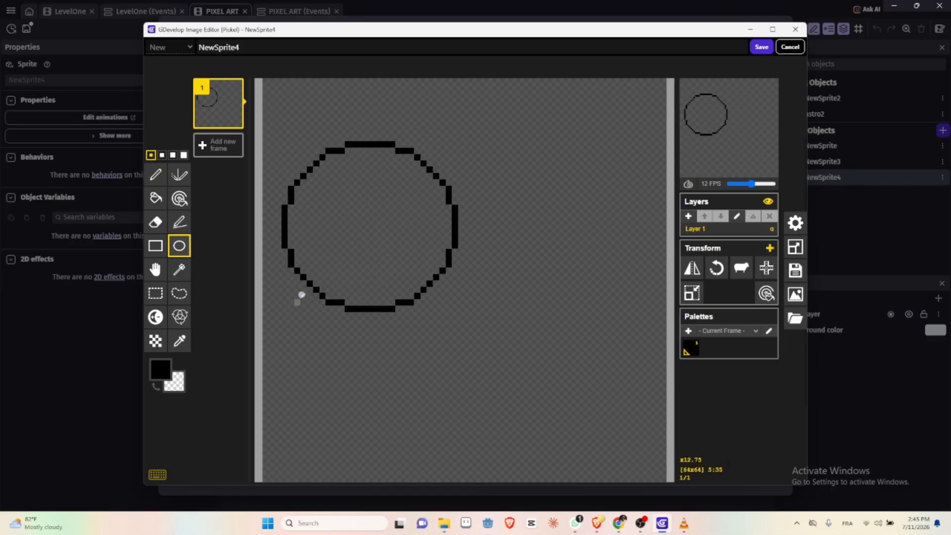
# Step: Align the circle outline to the canvas centre, then move it up close to the canvas's upper edge
pyautogui.click(155, 269)
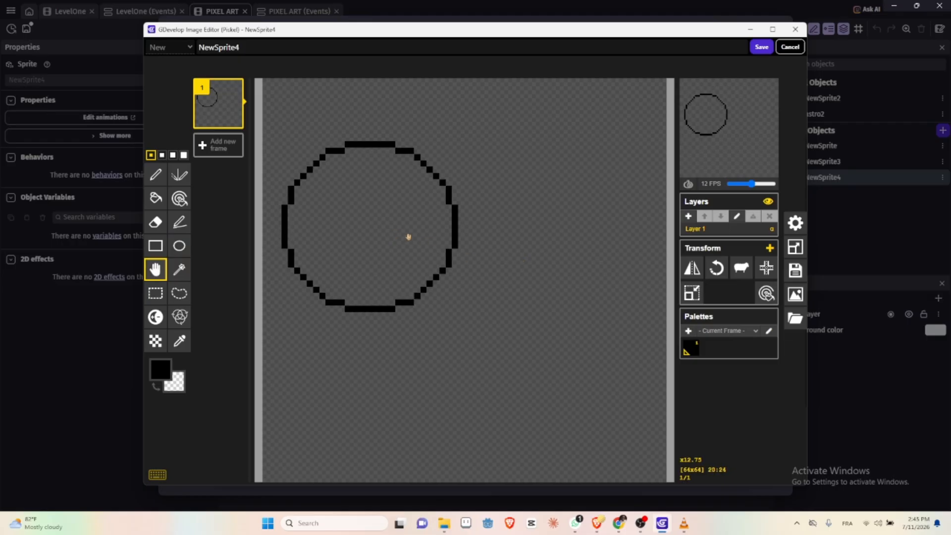
pyautogui.moveTo(408, 236); pyautogui.dragTo(497, 255)
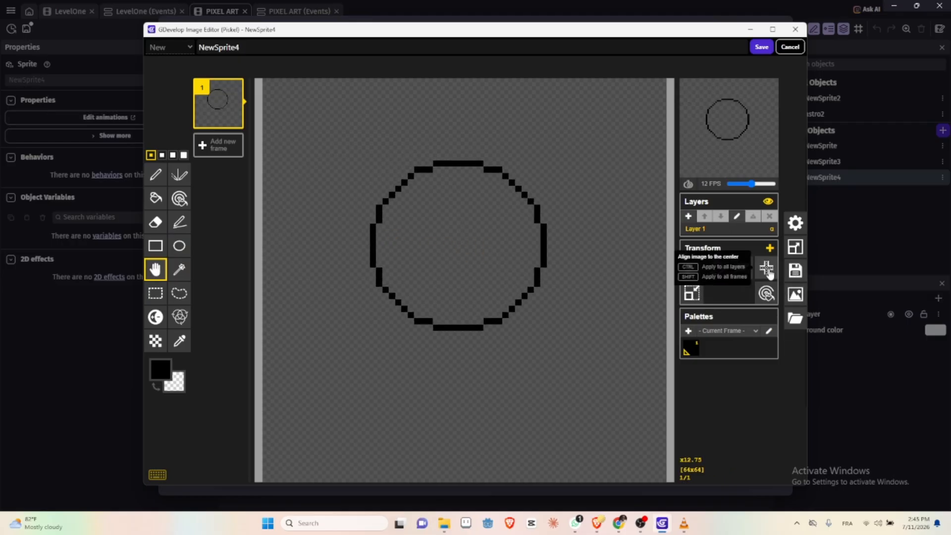
pyautogui.click(767, 269)
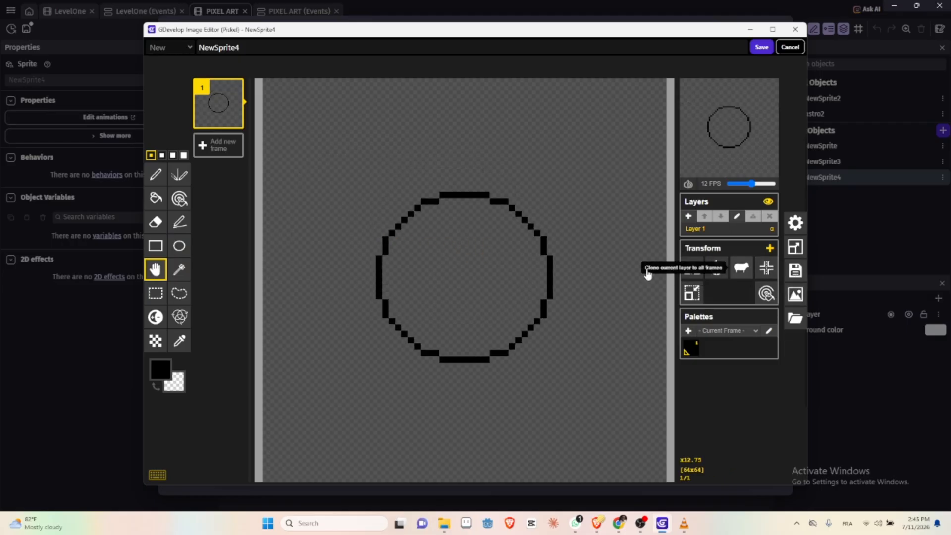
pyautogui.moveTo(453, 279); pyautogui.dragTo(450, 192)
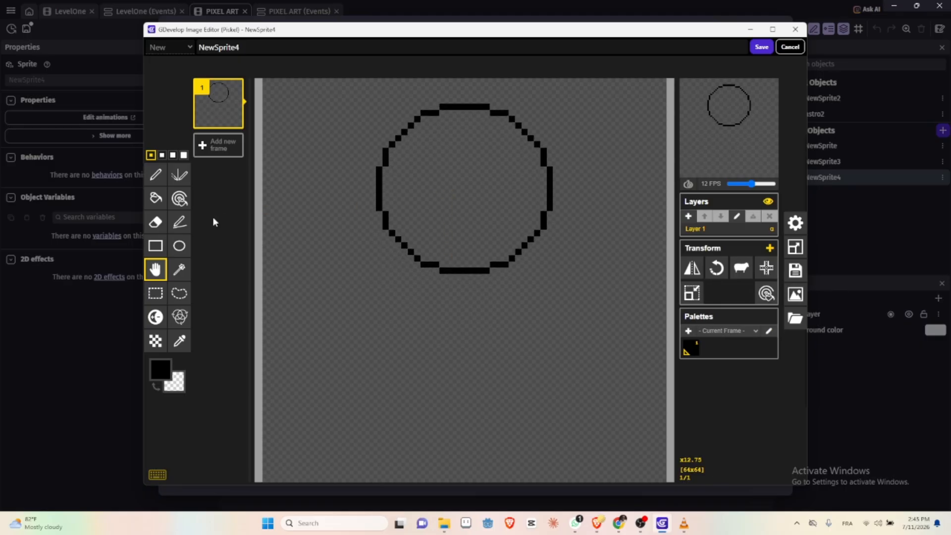
# Step: Fill the inside of the circle with yellow, keeping its black outline
pyautogui.click(156, 199)
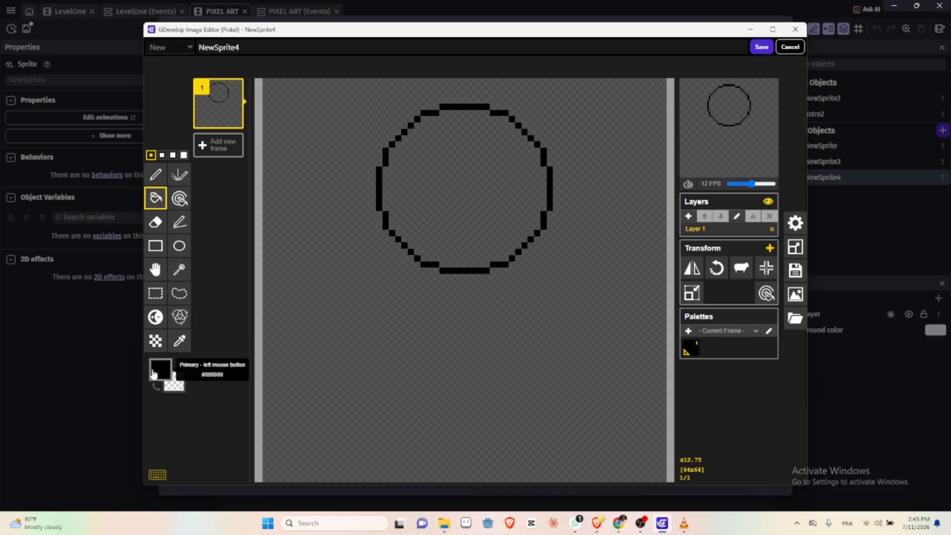
pyautogui.click(161, 369)
pyautogui.click(254, 404)
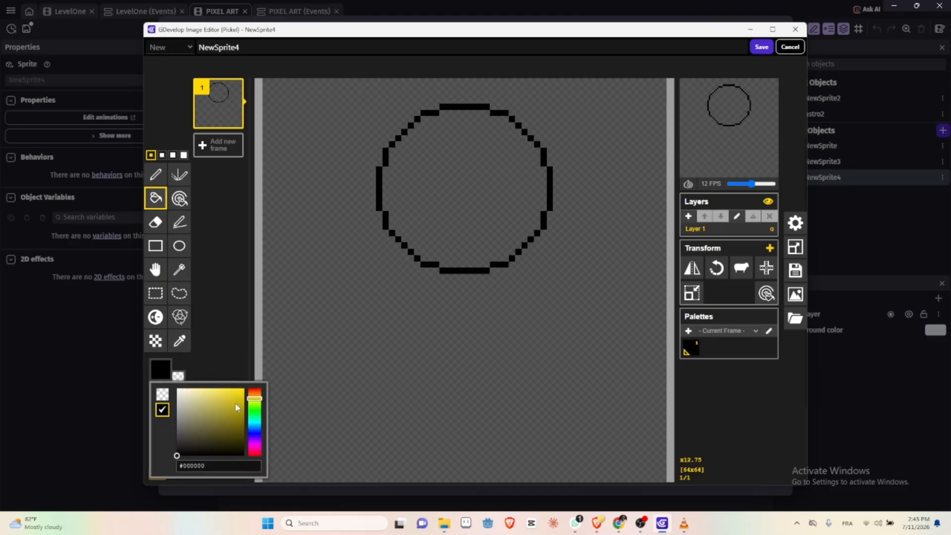
pyautogui.click(238, 405)
pyautogui.click(439, 184)
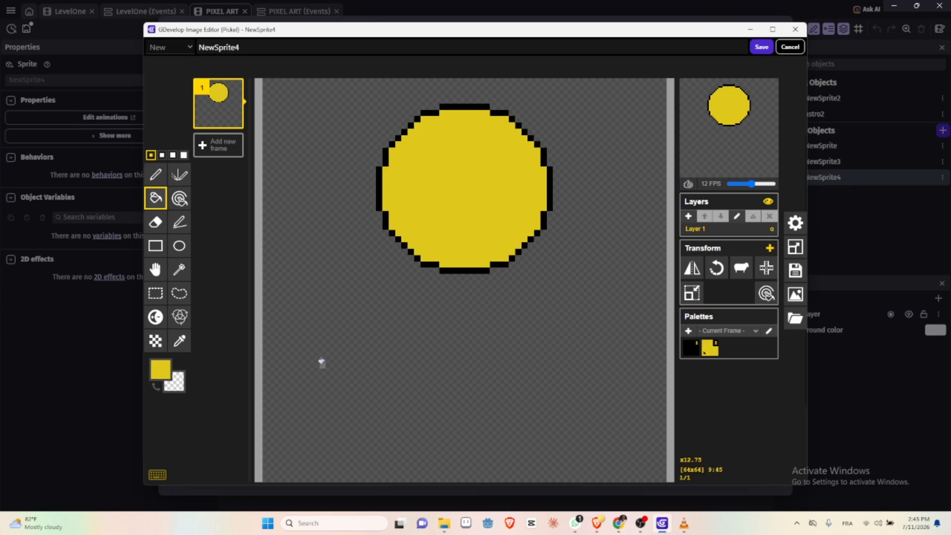
# Step: Draw a thin, flat ellipse below the yellow ball as its shadow and fill its interior and entire outline with dark grey #1e1e1e
pyautogui.click(177, 247)
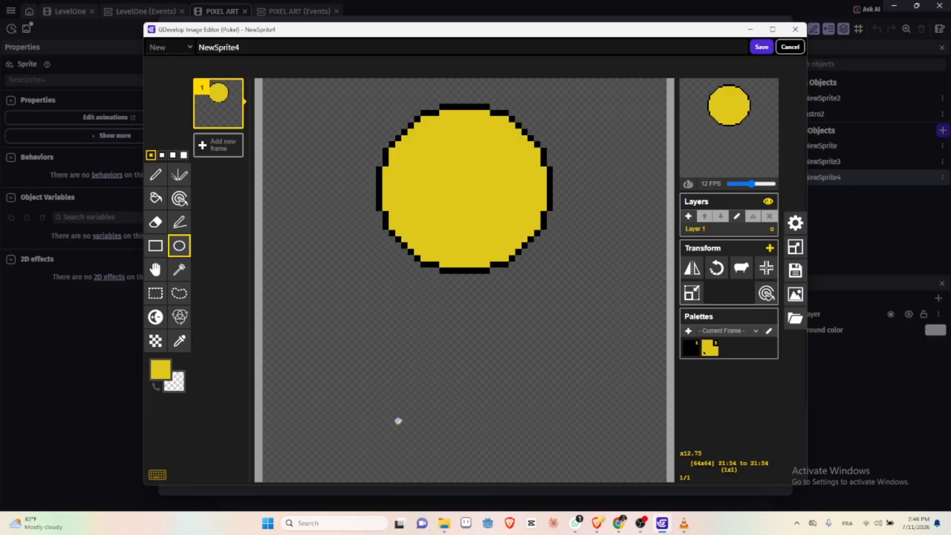
pyautogui.moveTo(400, 422); pyautogui.dragTo(560, 439)
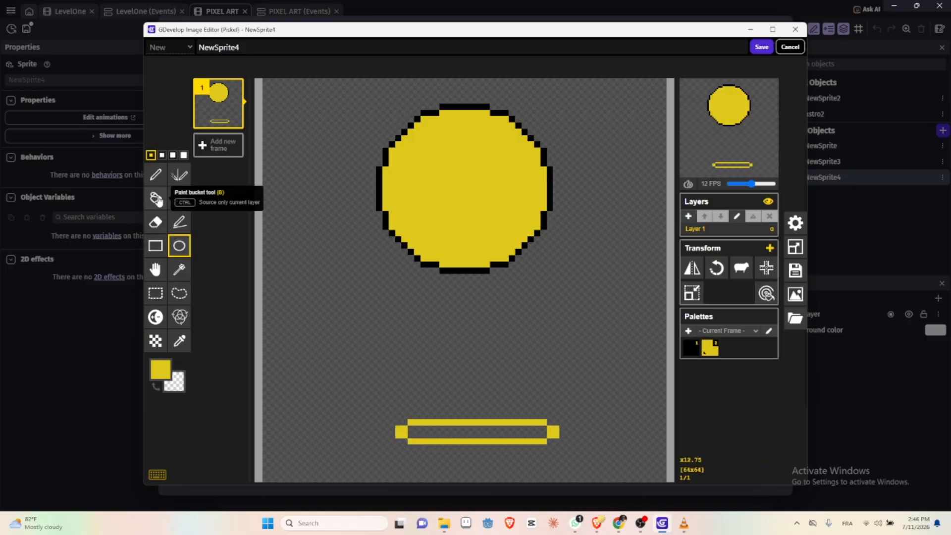
pyautogui.click(156, 198)
pyautogui.click(160, 369)
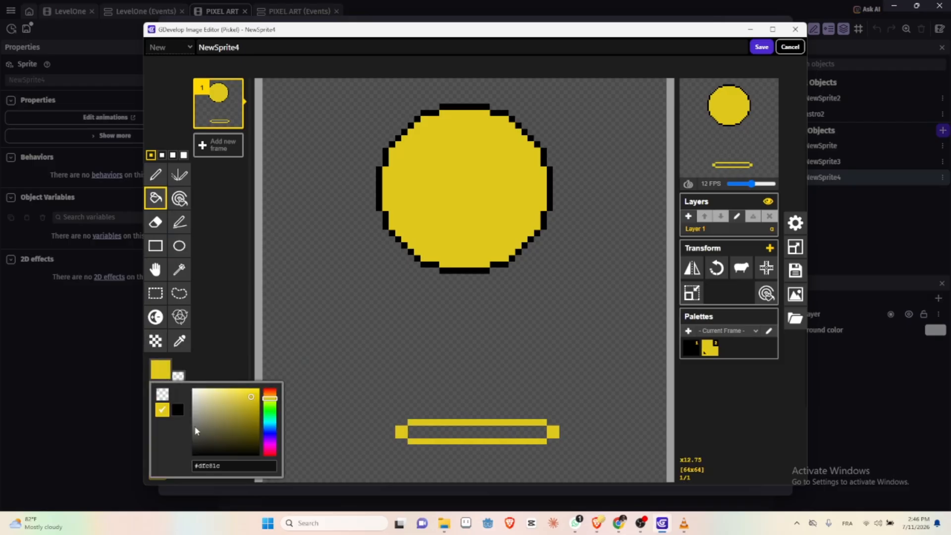
pyautogui.moveTo(196, 431); pyautogui.dragTo(193, 451)
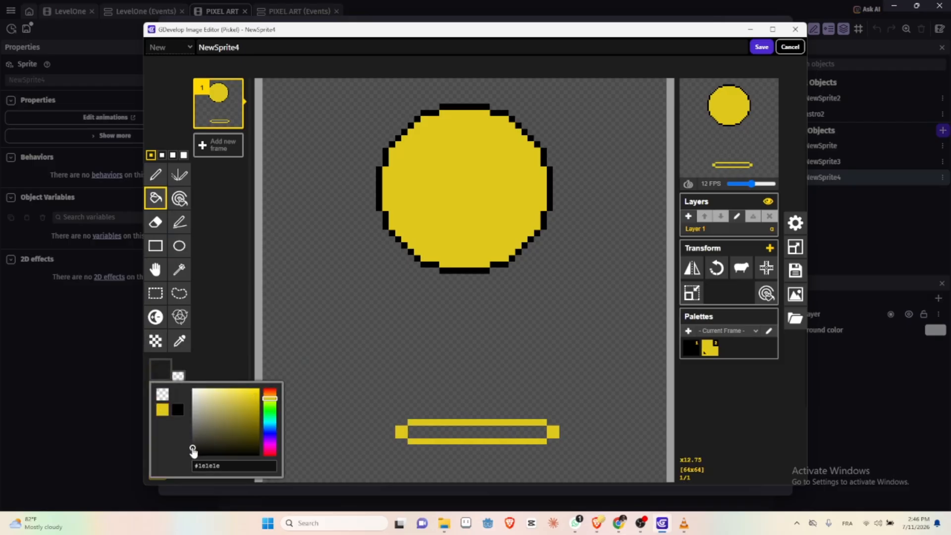
pyautogui.click(449, 434)
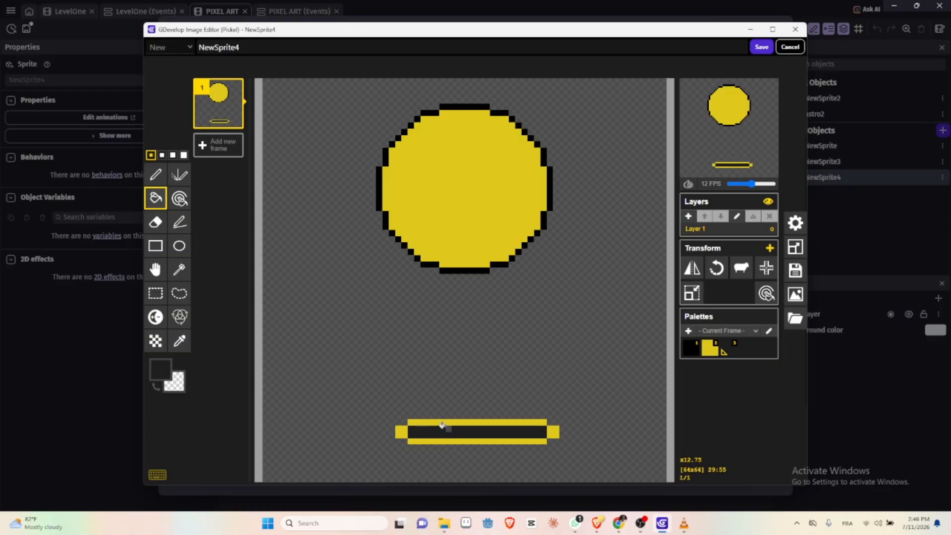
pyautogui.click(442, 422)
pyautogui.click(399, 432)
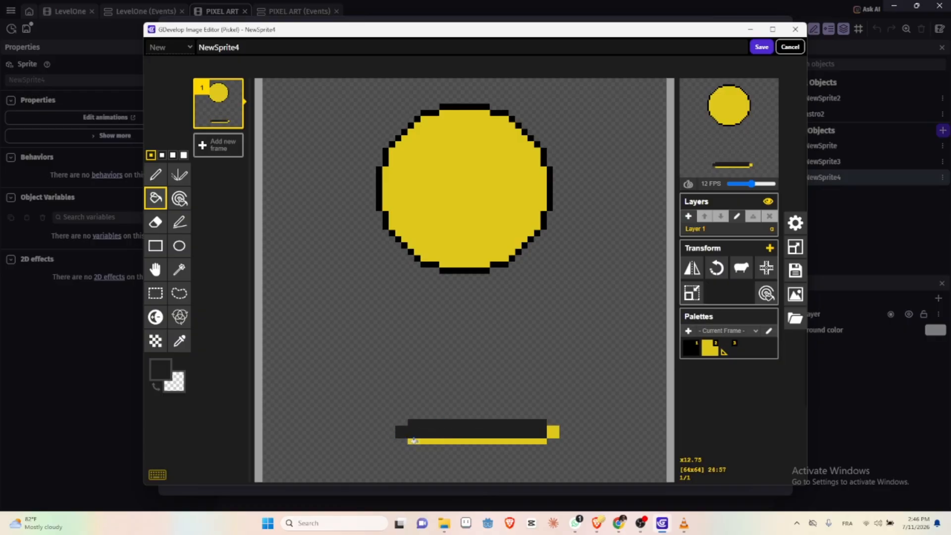
pyautogui.click(414, 440)
pyautogui.click(554, 432)
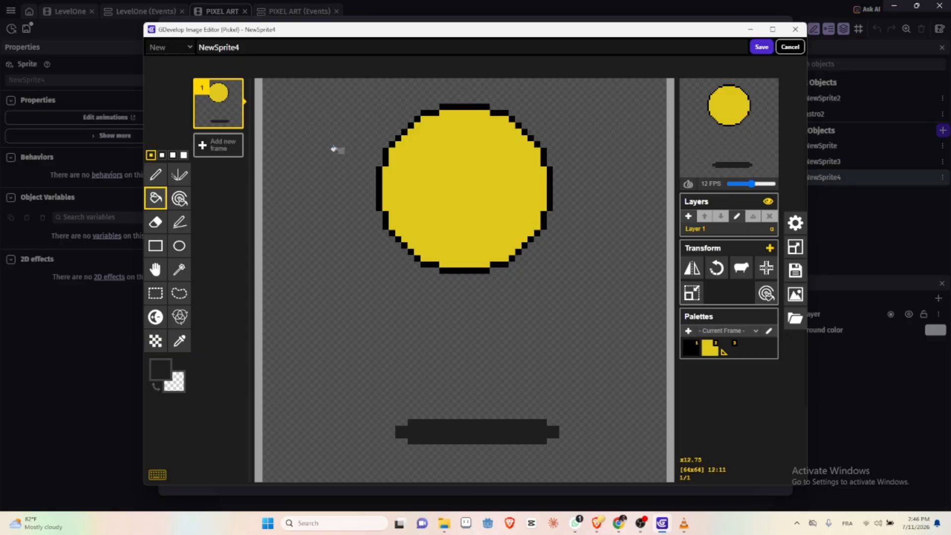
# Step: Duplicate frame 1 and move only the ball down about 5 pixels in the second frame
pyautogui.moveTo(236, 123)
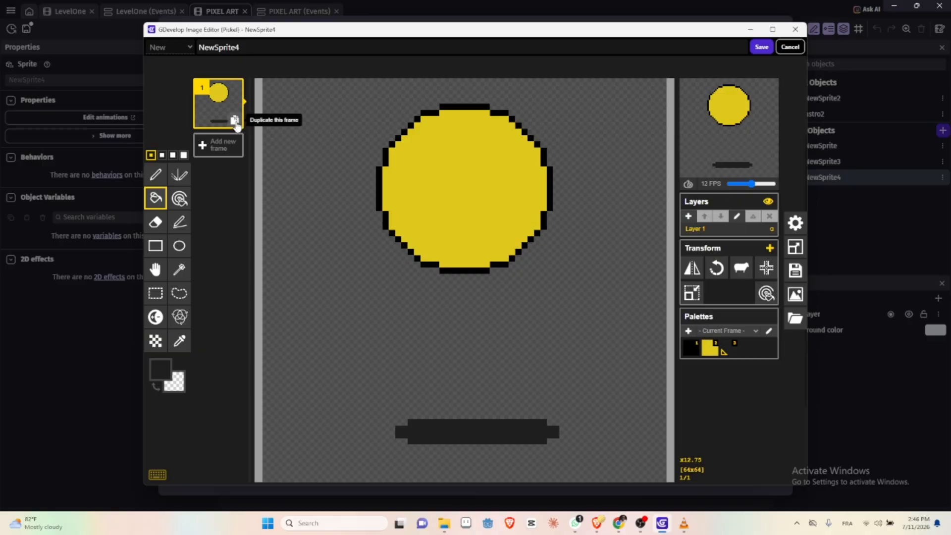
pyautogui.click(234, 120)
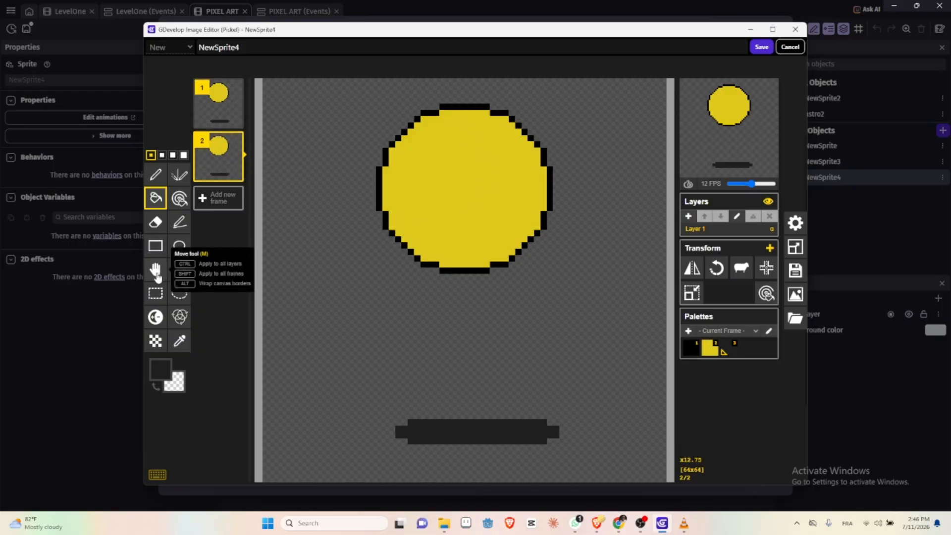
pyautogui.click(156, 294)
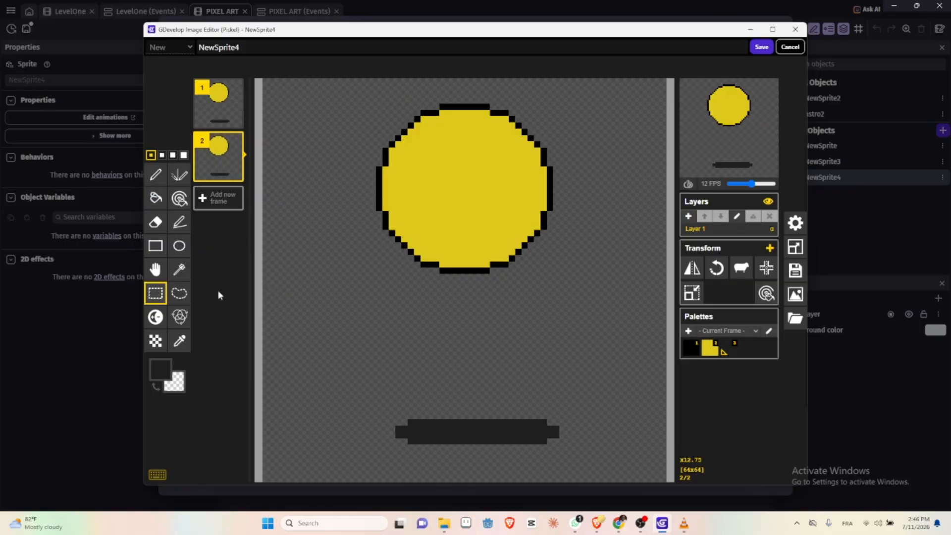
pyautogui.moveTo(345, 91); pyautogui.dragTo(584, 271)
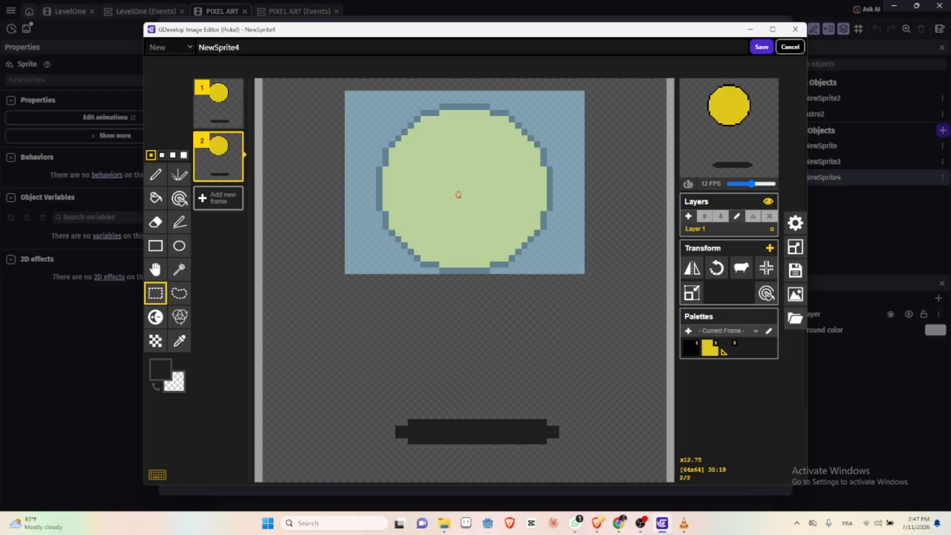
pyautogui.moveTo(459, 194); pyautogui.dragTo(455, 226)
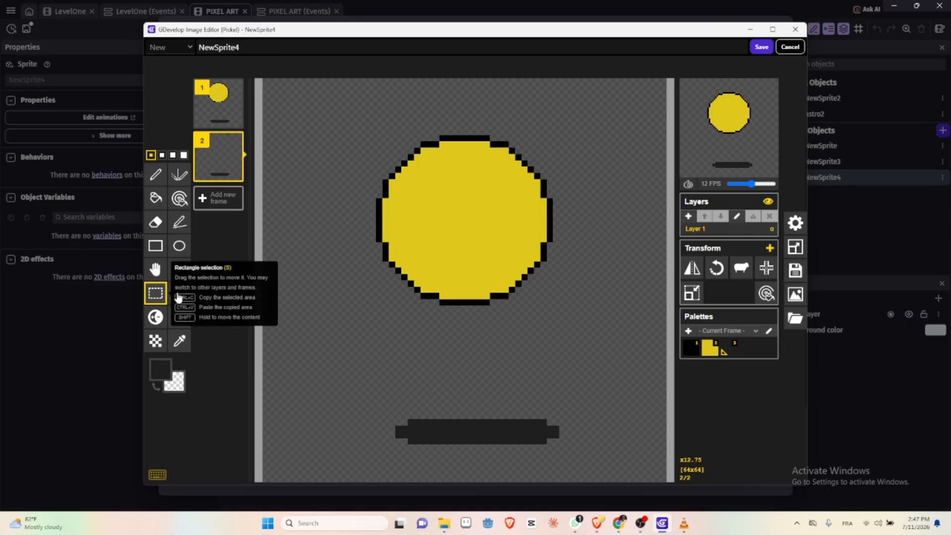
pyautogui.press('alt')
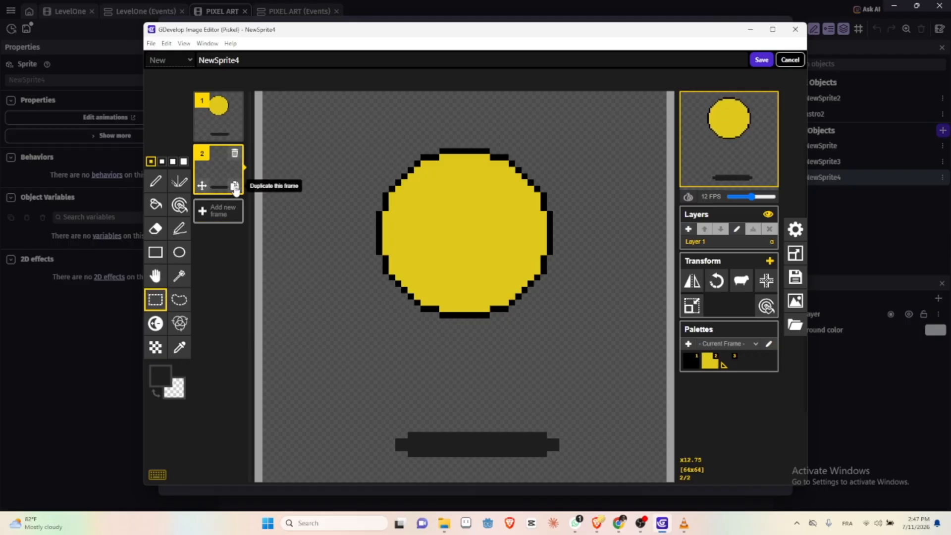
# Step: Duplicate frame 2 and move only the ball down about 7 pixels in the third frame
pyautogui.click(235, 186)
pyautogui.moveTo(351, 129); pyautogui.dragTo(585, 319)
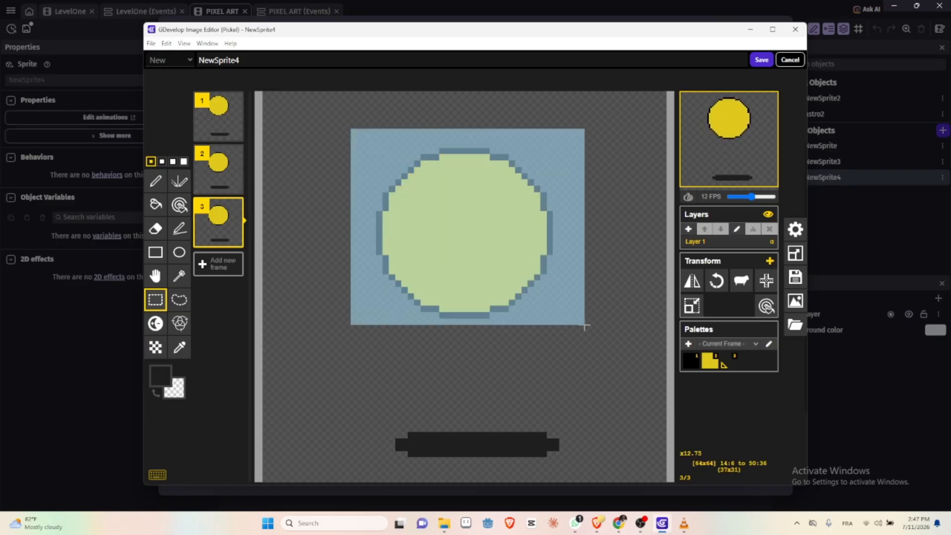
pyautogui.moveTo(451, 245); pyautogui.dragTo(449, 290)
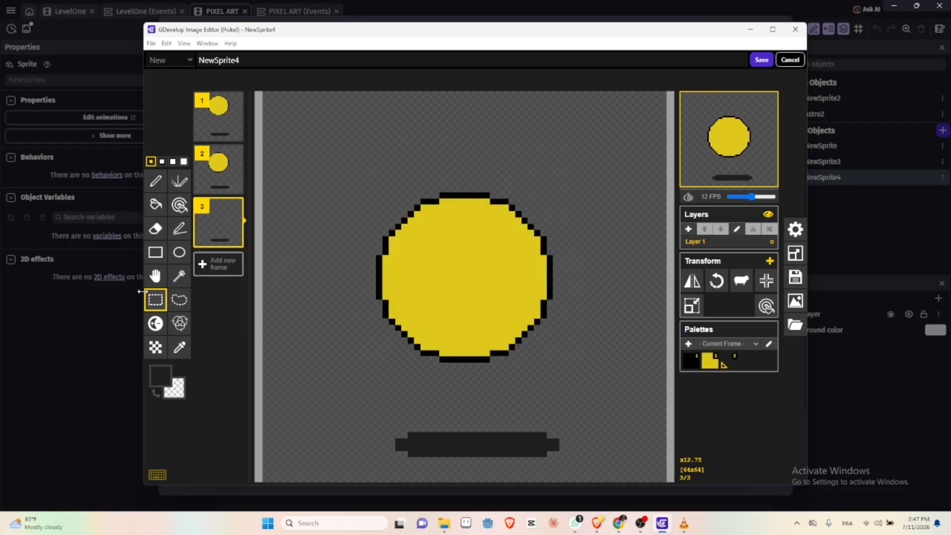
# Step: Duplicate frame 3 and move only the ball down about 6 pixels in the fourth frame
pyautogui.click(234, 241)
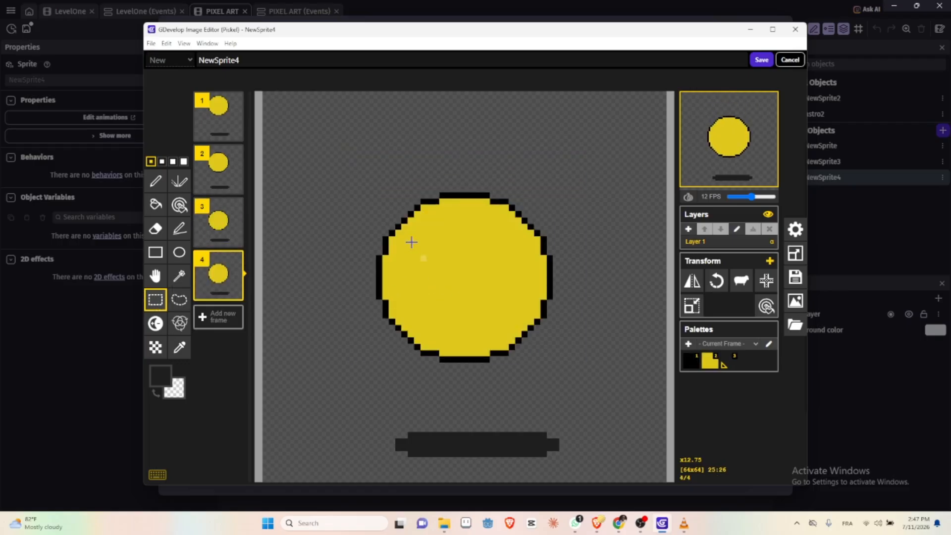
pyautogui.moveTo(338, 167); pyautogui.dragTo(585, 363)
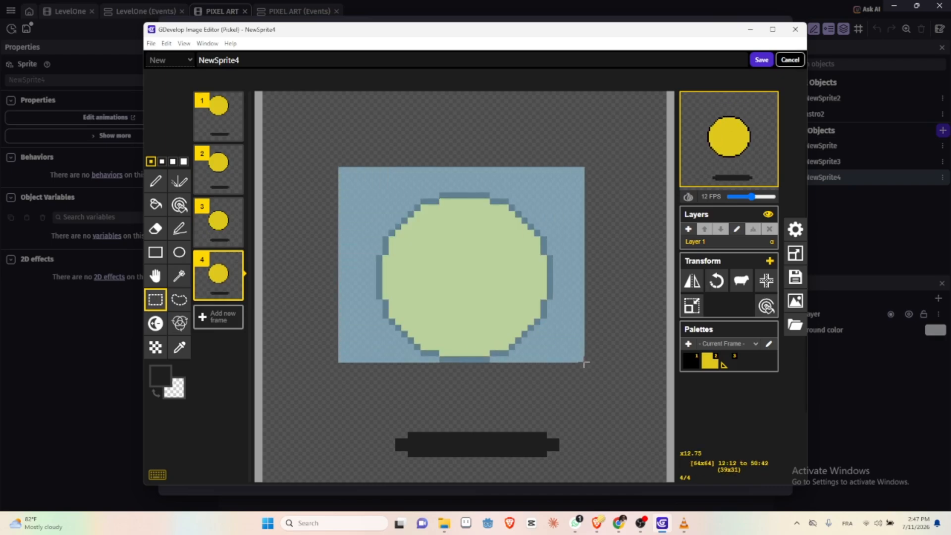
pyautogui.moveTo(460, 286); pyautogui.dragTo(459, 321)
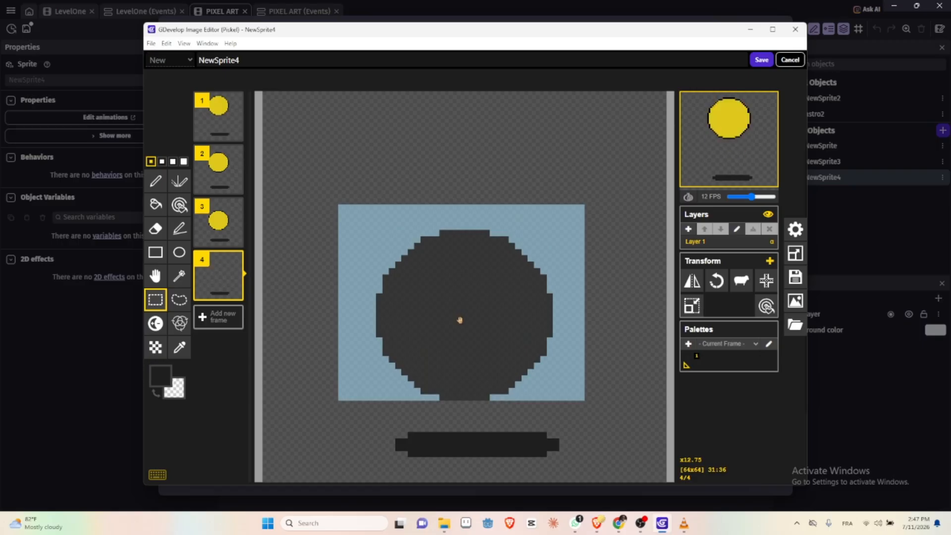
# Step: Duplicate frame 4 and move only the ball down about 6 pixels in the fifth frame so it reaches the shadow
pyautogui.moveTo(236, 297)
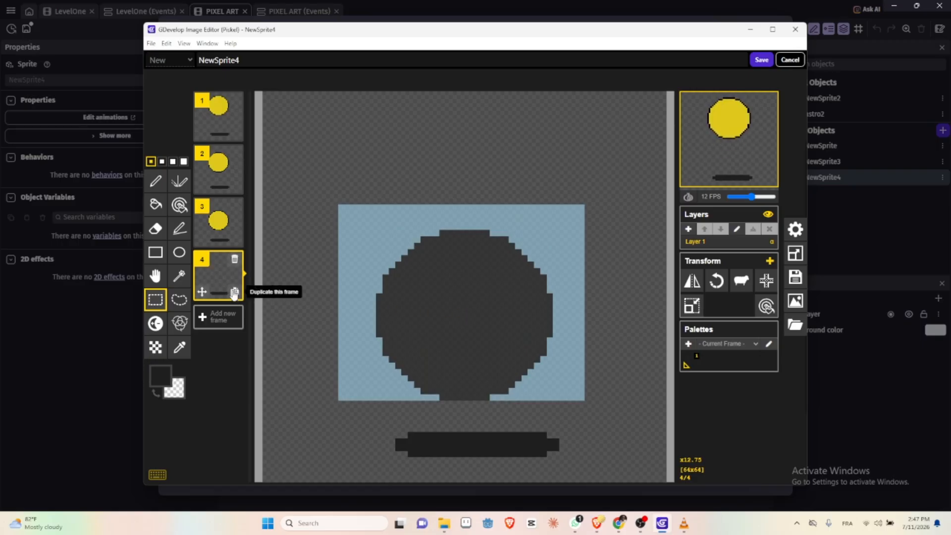
pyautogui.press('Return')
pyautogui.click(234, 293)
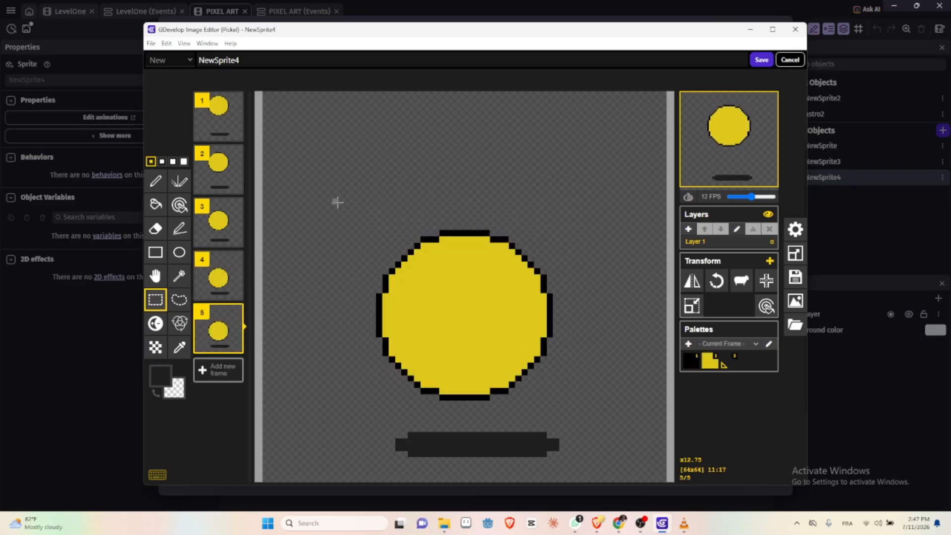
pyautogui.moveTo(338, 201); pyautogui.dragTo(591, 399)
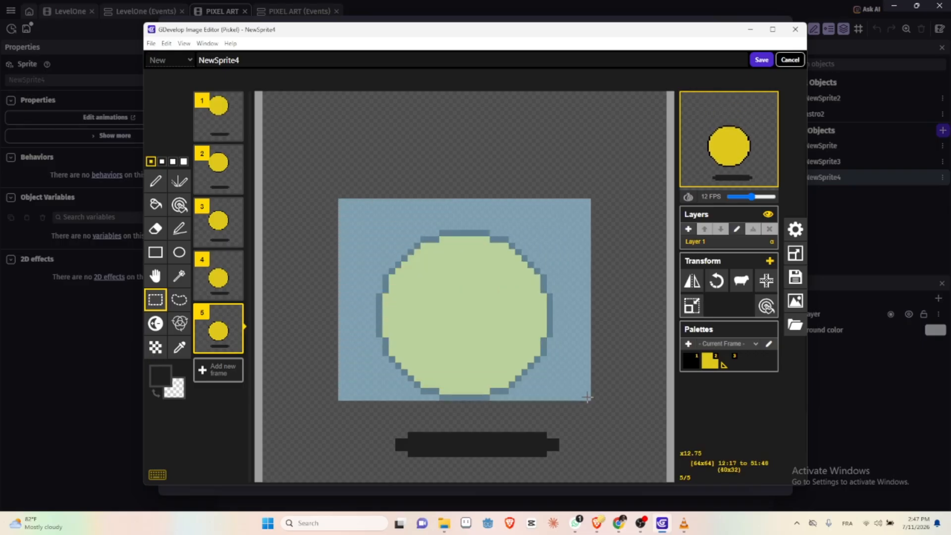
pyautogui.moveTo(461, 308); pyautogui.dragTo(464, 347)
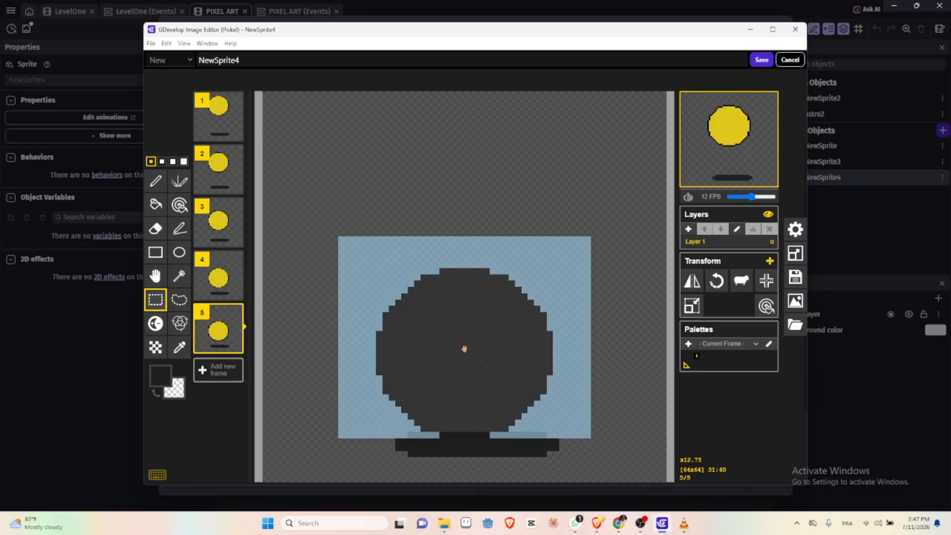
# Step: Duplicate frame 5 and squash the ball in the sixth frame by moving its upper half down about 2 pixels
pyautogui.click(464, 347)
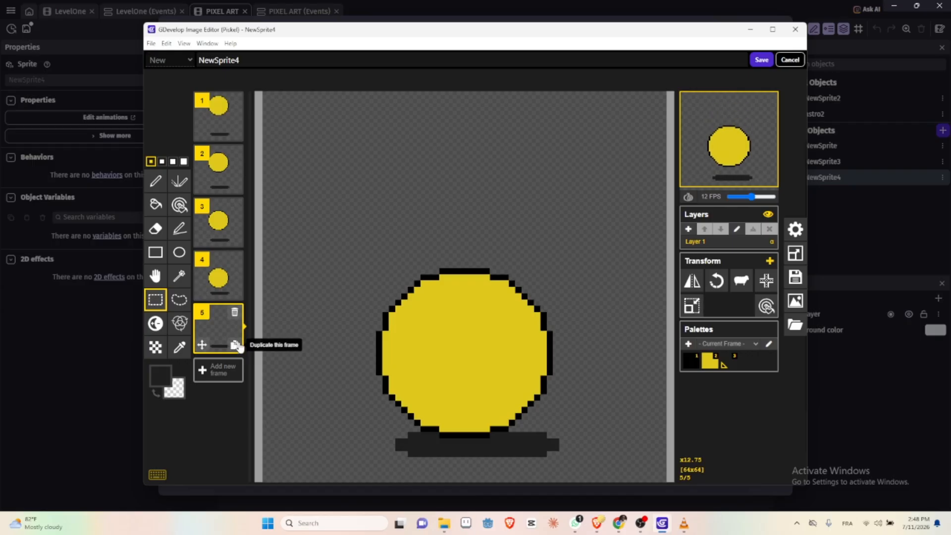
pyautogui.click(234, 346)
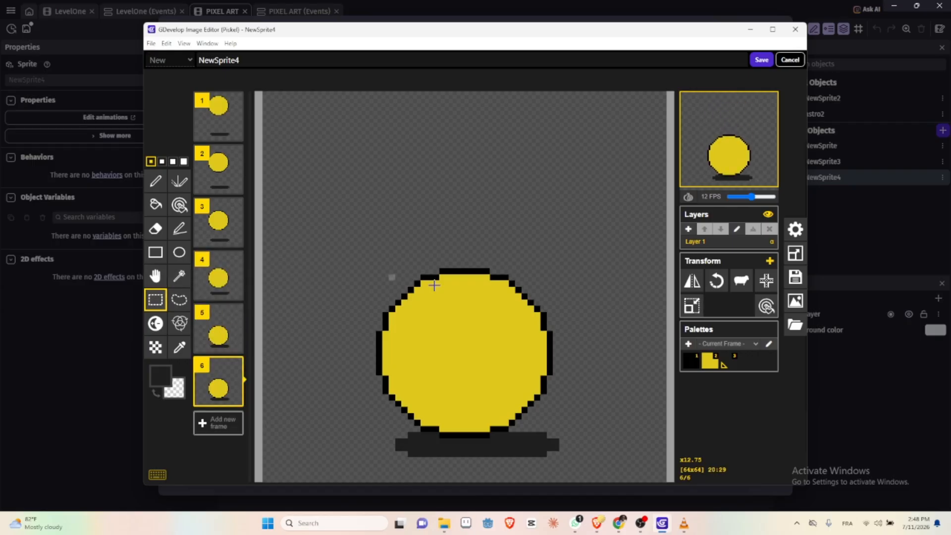
pyautogui.moveTo(338, 237); pyautogui.dragTo(576, 347)
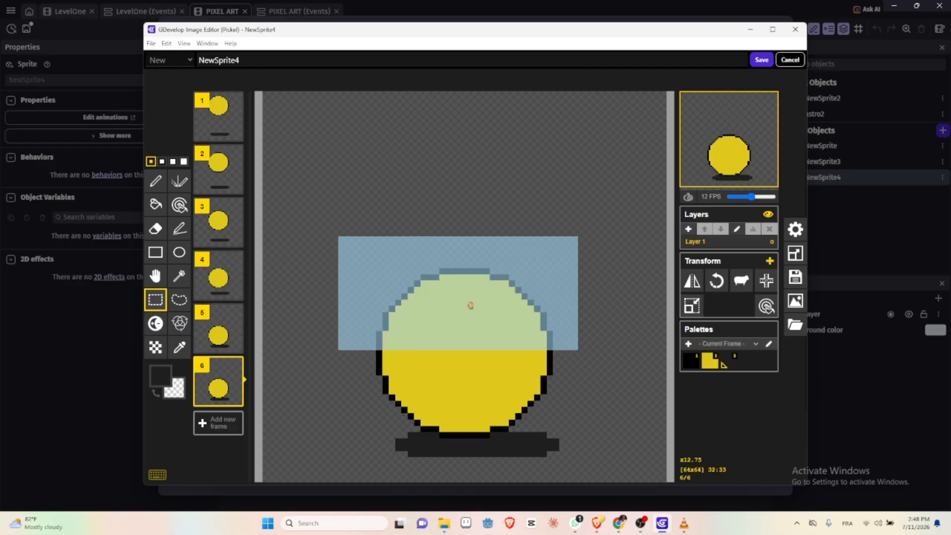
pyautogui.moveTo(470, 305); pyautogui.dragTo(470, 313)
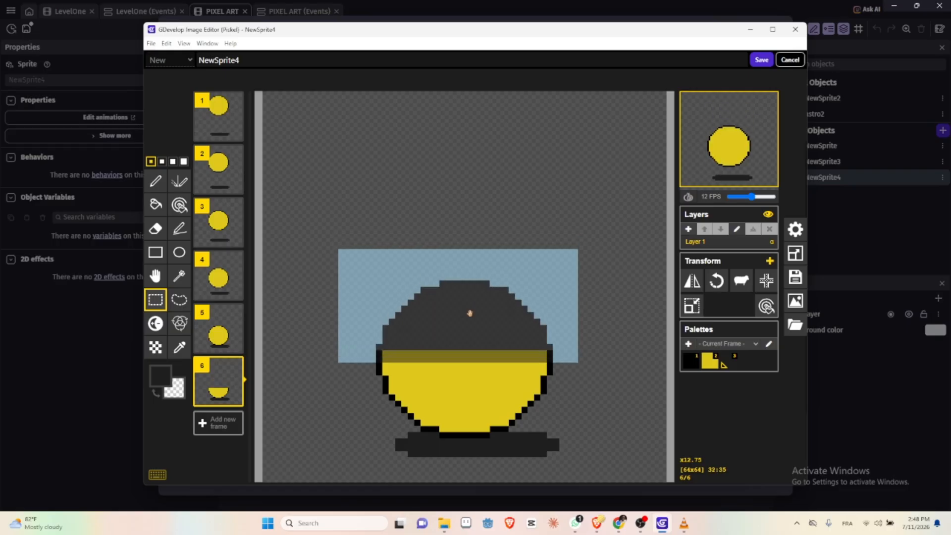
pyautogui.moveTo(470, 313); pyautogui.dragTo(470, 314)
pyautogui.press('Return')
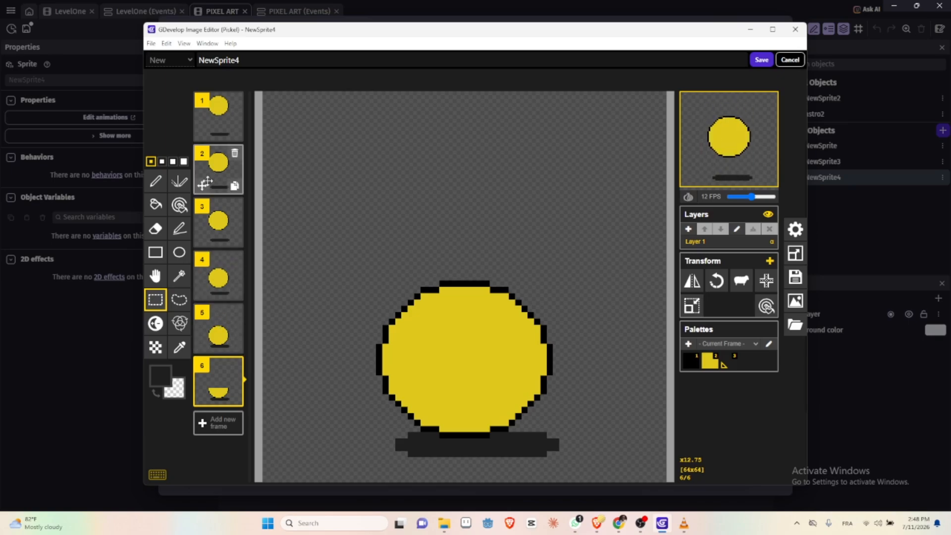
# Step: Duplicate frame 5 and reorder the copy to the end of the animation as frame 7
pyautogui.click(221, 327)
pyautogui.click(234, 344)
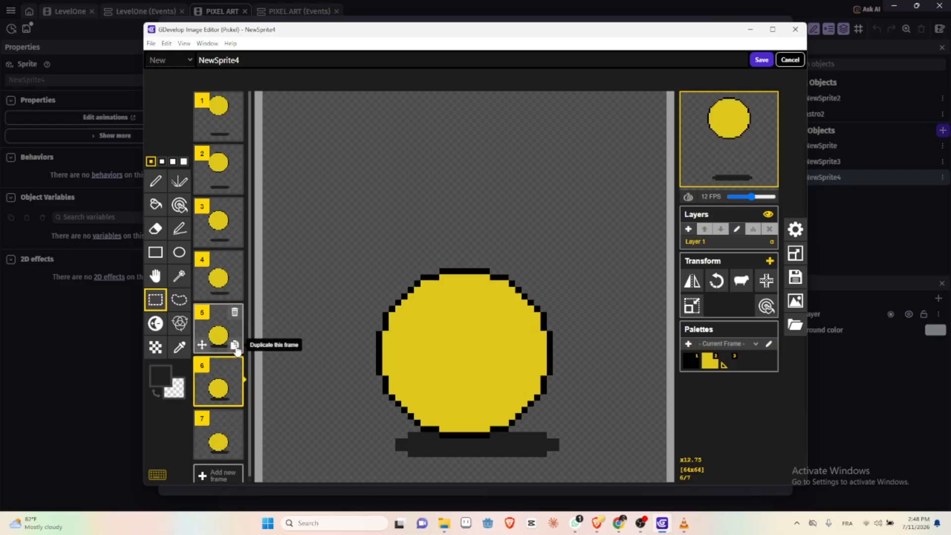
pyautogui.moveTo(221, 392); pyautogui.dragTo(219, 448)
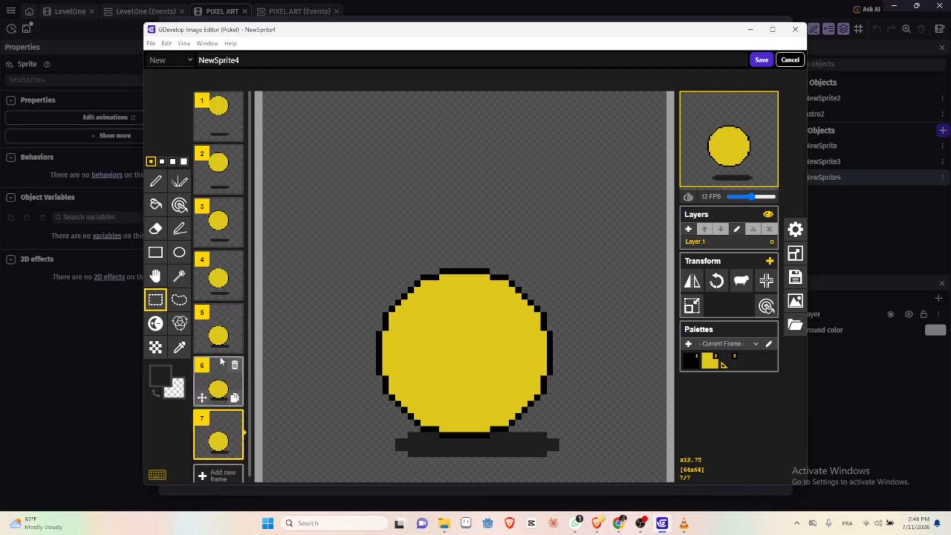
# Step: Duplicate frame 4 and reorder the copy to the end of the animation as frame 8
pyautogui.click(216, 279)
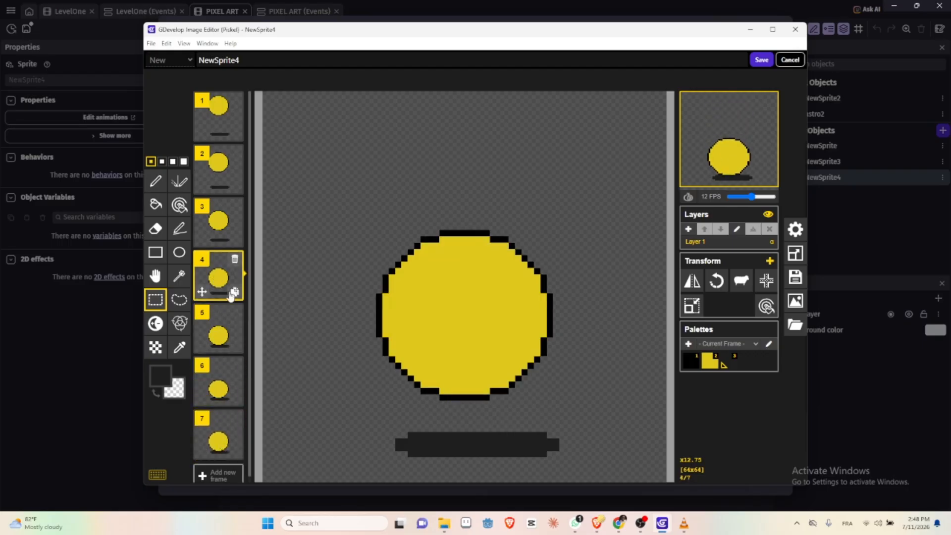
pyautogui.click(235, 292)
pyautogui.moveTo(216, 332); pyautogui.dragTo(218, 436)
# Step: Duplicate frame 2 and reorder the copy to the end of the animation as frame 9
pyautogui.scroll(1, 222, 323)
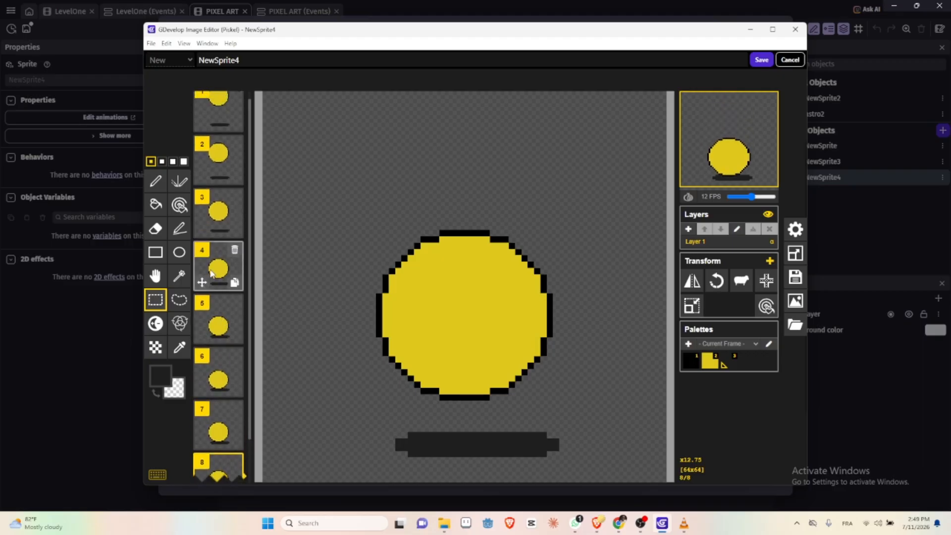
pyautogui.scroll(-1, 211, 274)
pyautogui.scroll(1, 213, 238)
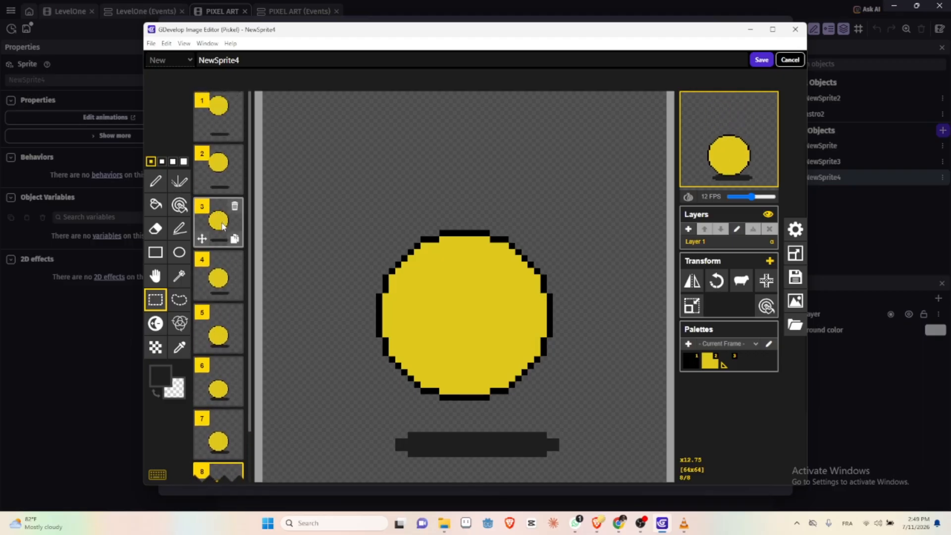
pyautogui.click(221, 187)
pyautogui.click(235, 186)
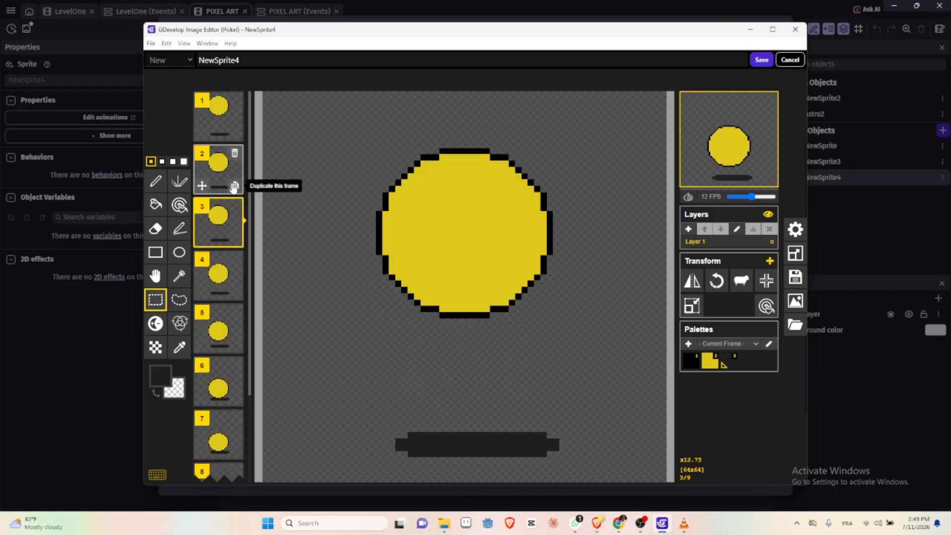
pyautogui.moveTo(218, 225); pyautogui.dragTo(202, 403)
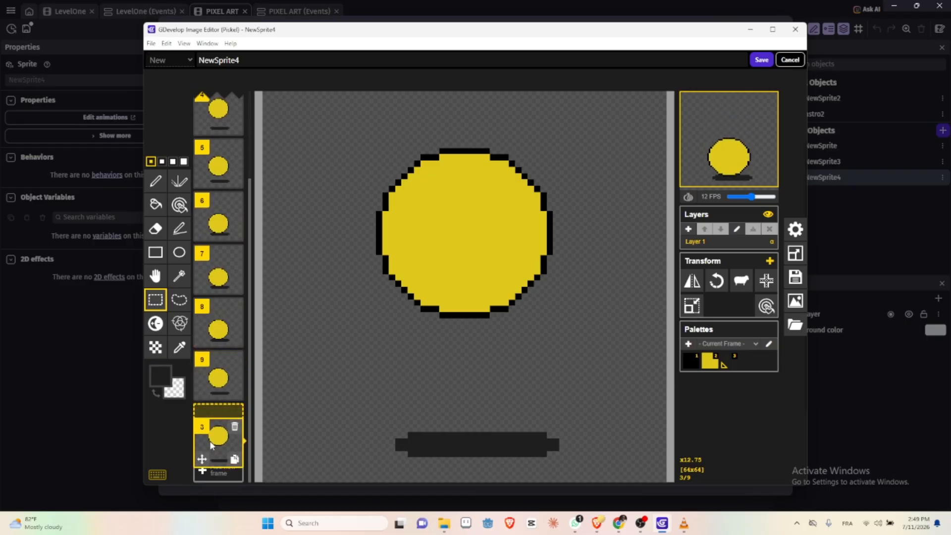
# Step: Duplicate frame 1 and reorder the copy to the end of the animation as frame 10
pyautogui.scroll(3, 216, 352)
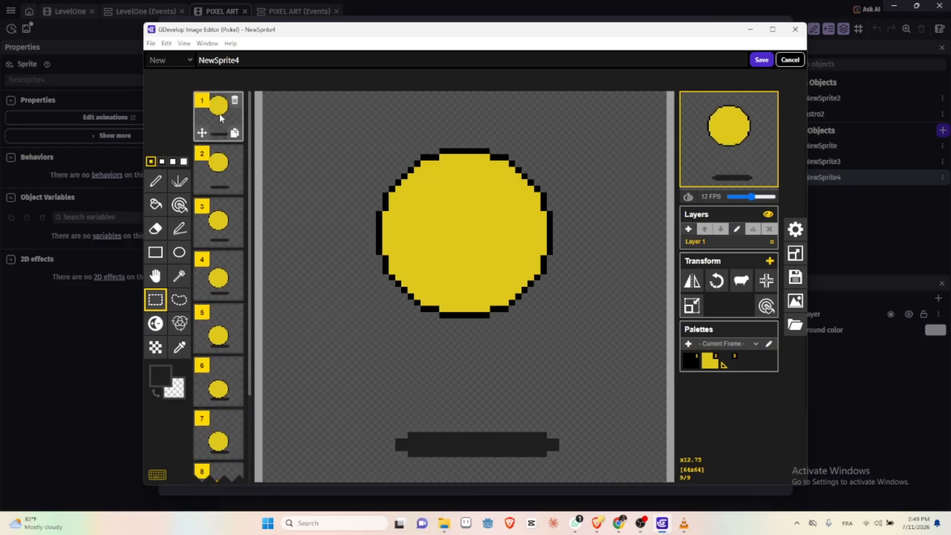
pyautogui.click(220, 118)
pyautogui.click(235, 132)
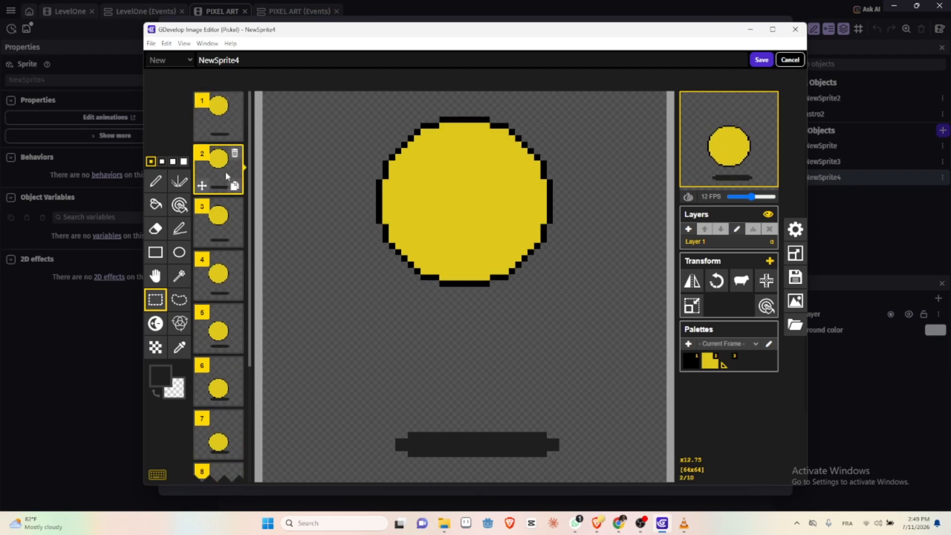
pyautogui.moveTo(218, 157); pyautogui.dragTo(216, 477)
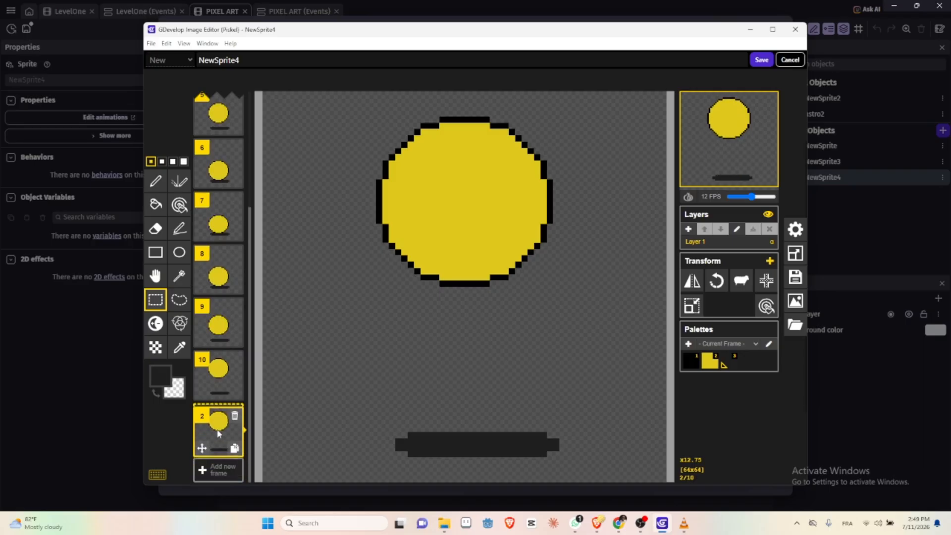
pyautogui.moveTo(226, 380)
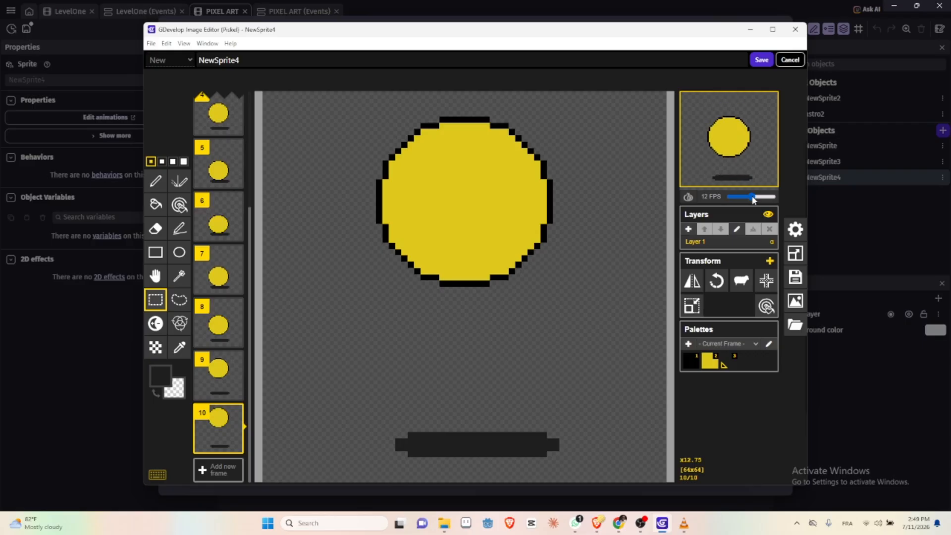
# Step: Test the animation preview at slower and faster frame rates, including 21 FPS, and return it to 12 FPS
pyautogui.moveTo(752, 197); pyautogui.dragTo(736, 198)
pyautogui.moveTo(737, 199); pyautogui.dragTo(769, 203)
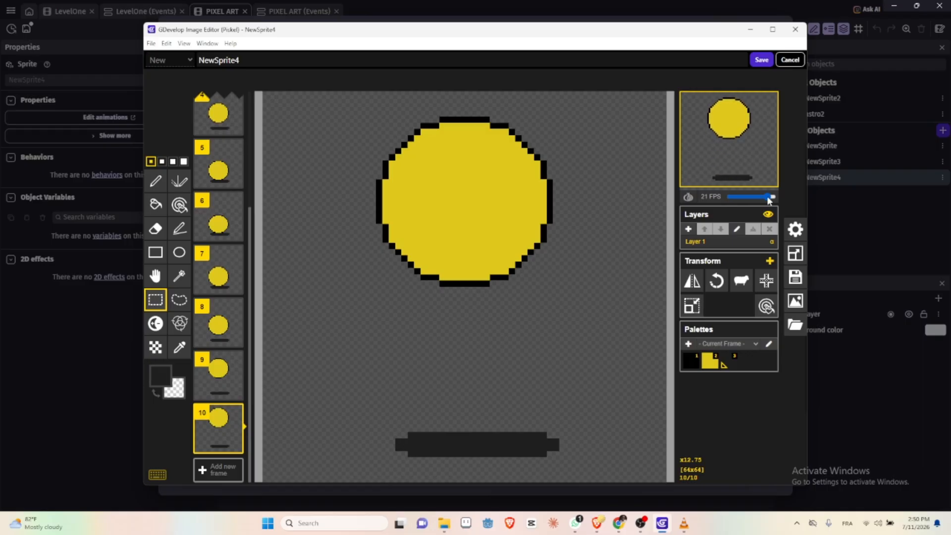
pyautogui.moveTo(767, 195); pyautogui.dragTo(753, 198)
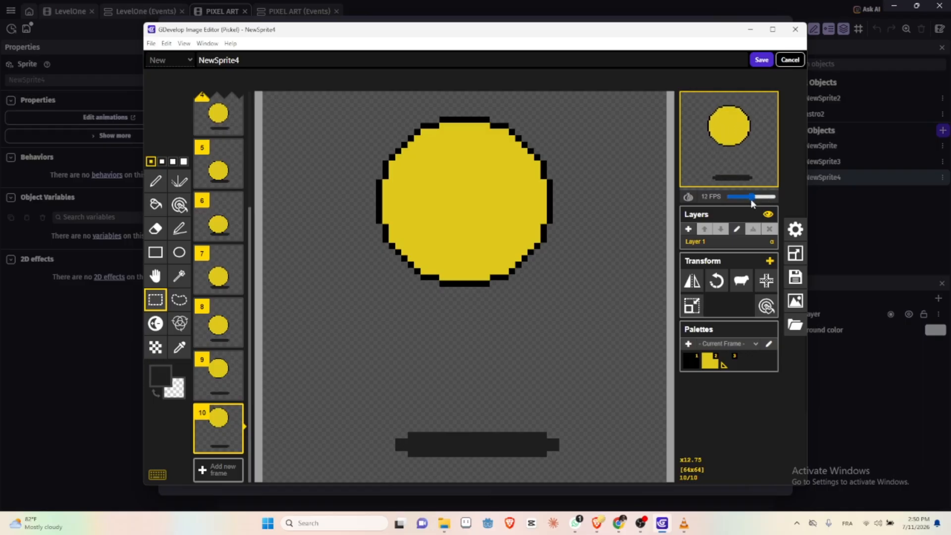
# Step: Save the ten-frame ball animation from Piskel and apply the changes to the NewSprite4 object
pyautogui.click(761, 60)
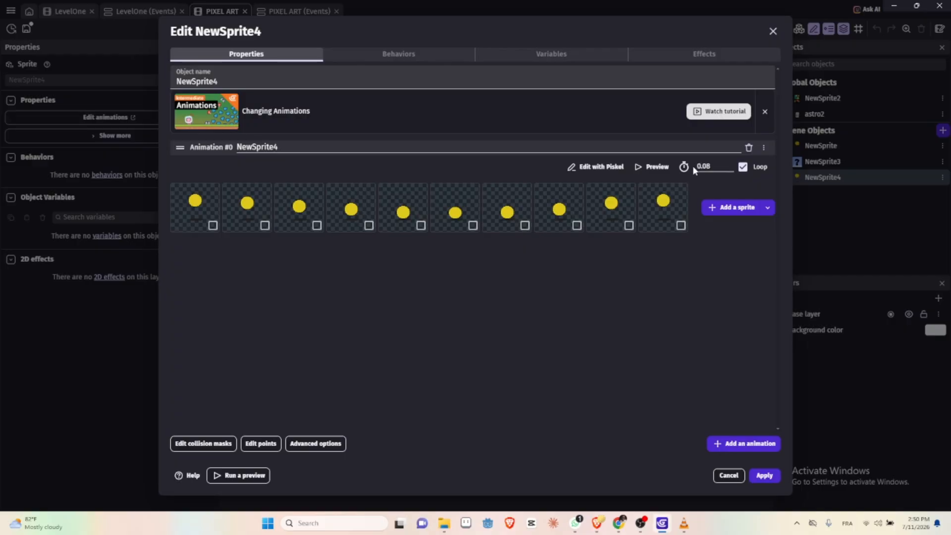
pyautogui.click(764, 476)
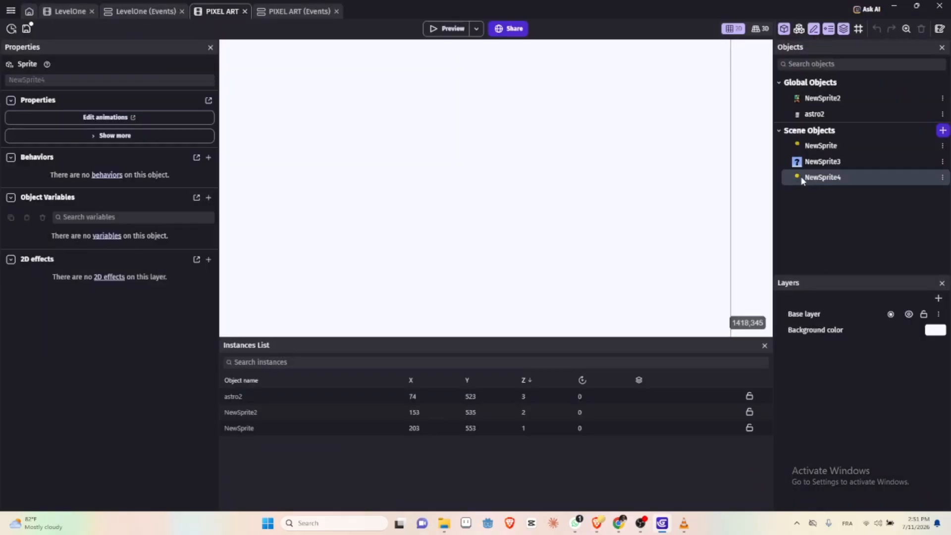
# Step: Place a NewSprite4 instance in the PIXEL ART scene at about X 775, Y 425 and run a preview of the game
pyautogui.moveTo(707, 173); pyautogui.dragTo(474, 221)
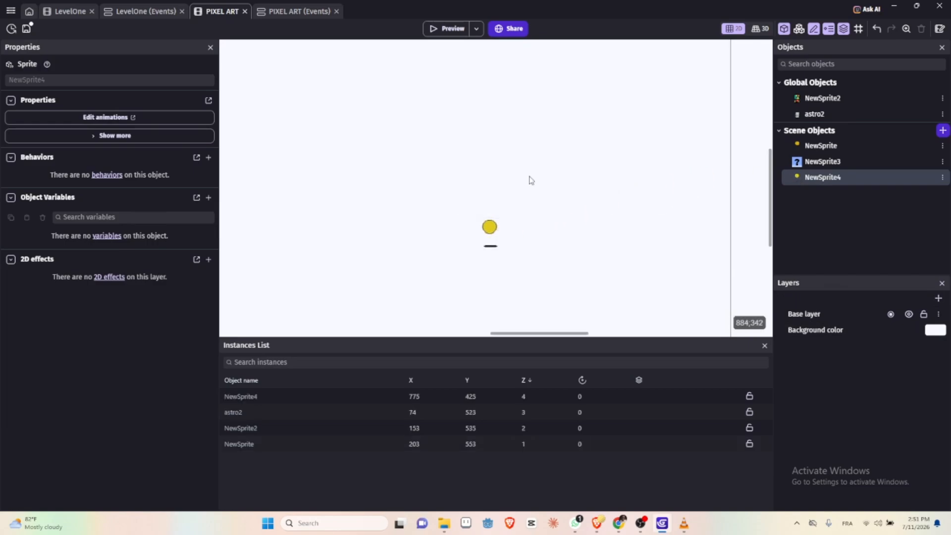
pyautogui.click(451, 30)
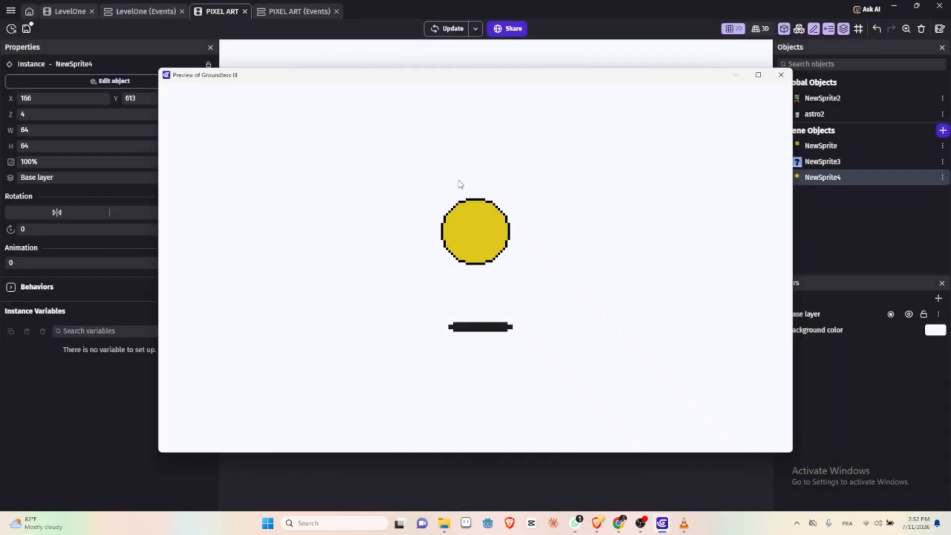